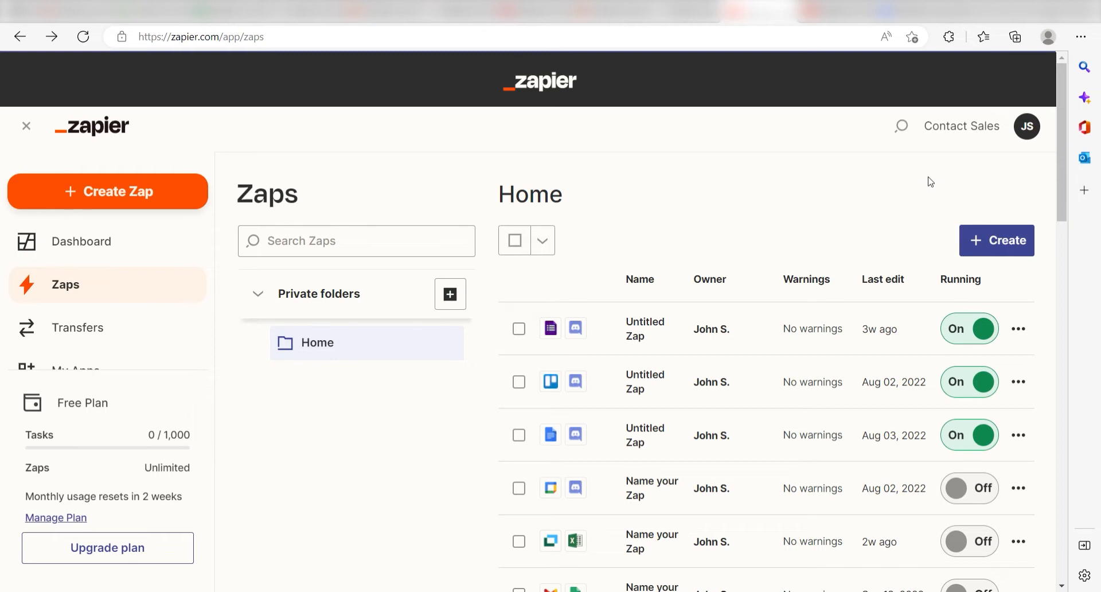
Step: Create a new Zap with Google Forms as the trigger app and New Form Response as the event
click(148, 186)
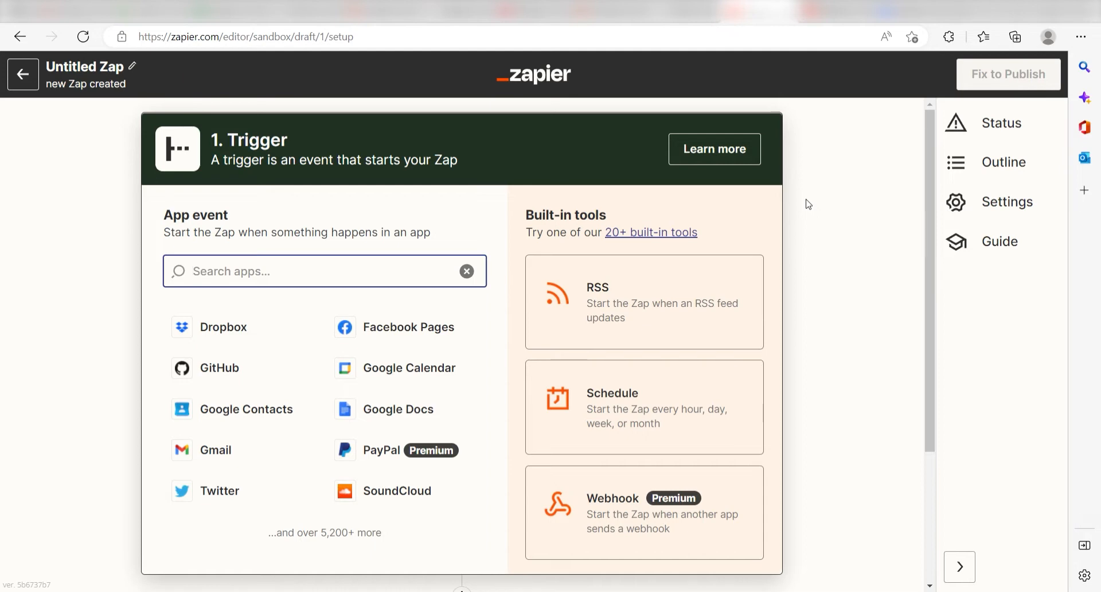
text(google forms)
click(364, 324)
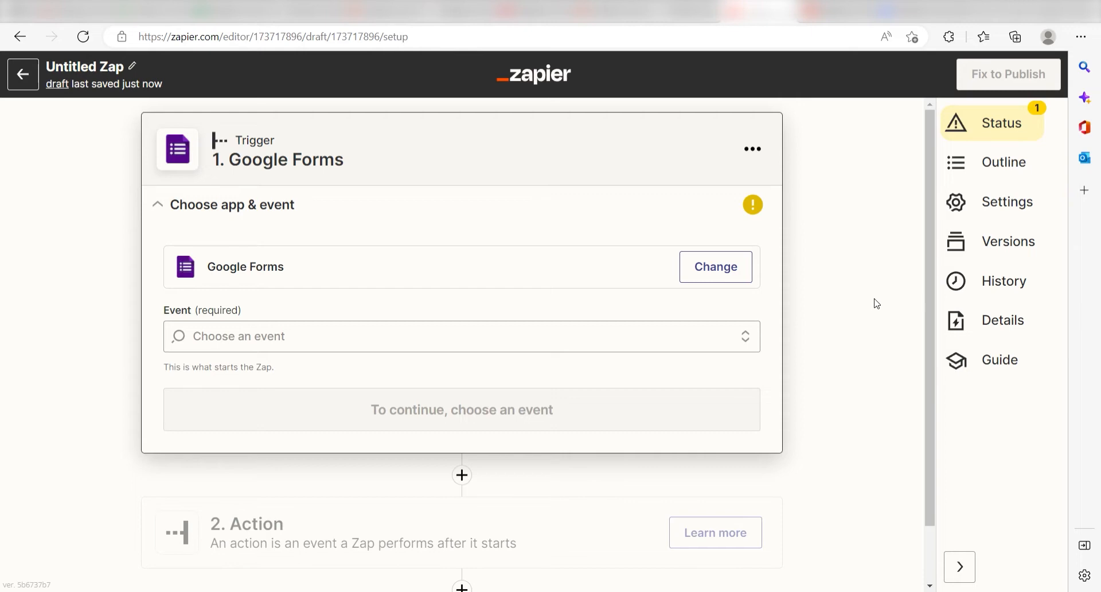
click(729, 339)
click(709, 385)
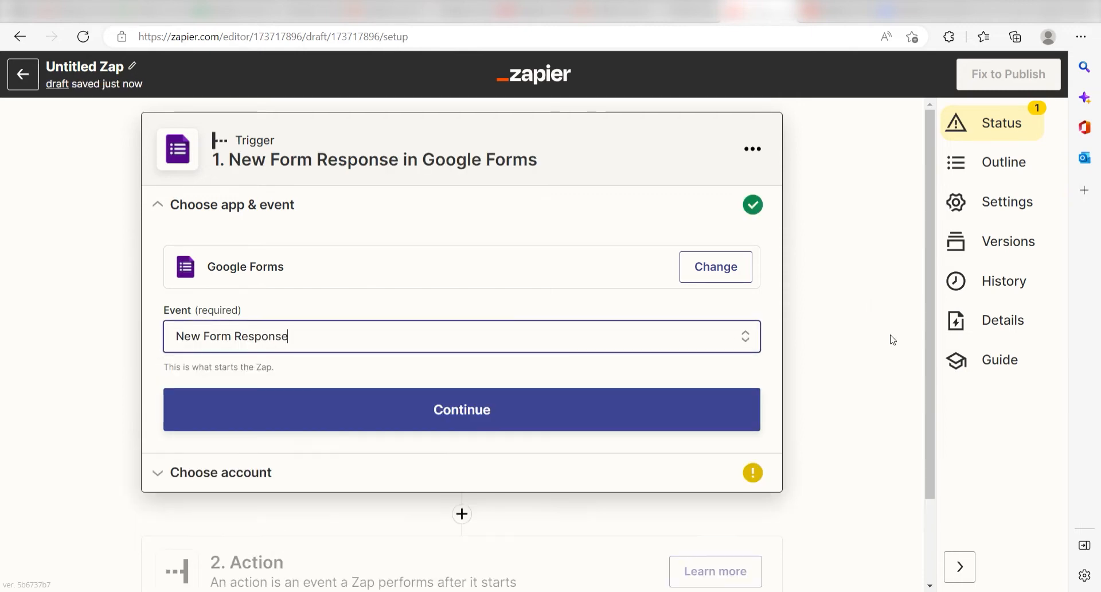
click(685, 410)
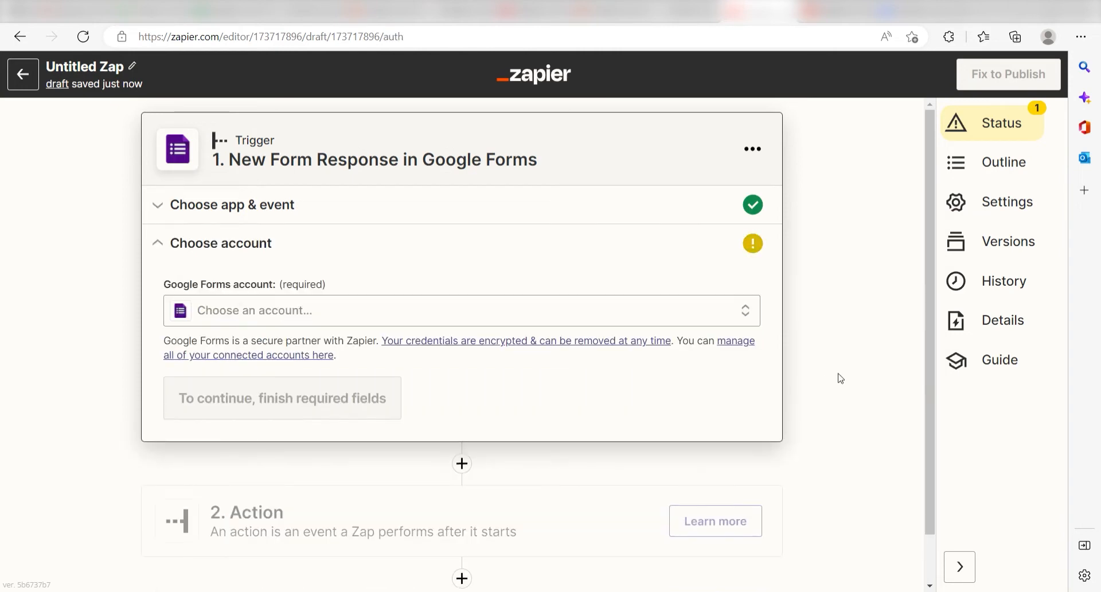
Step: Connect the Google Forms account to the trigger, allowing Zapier access to the Google account
click(725, 312)
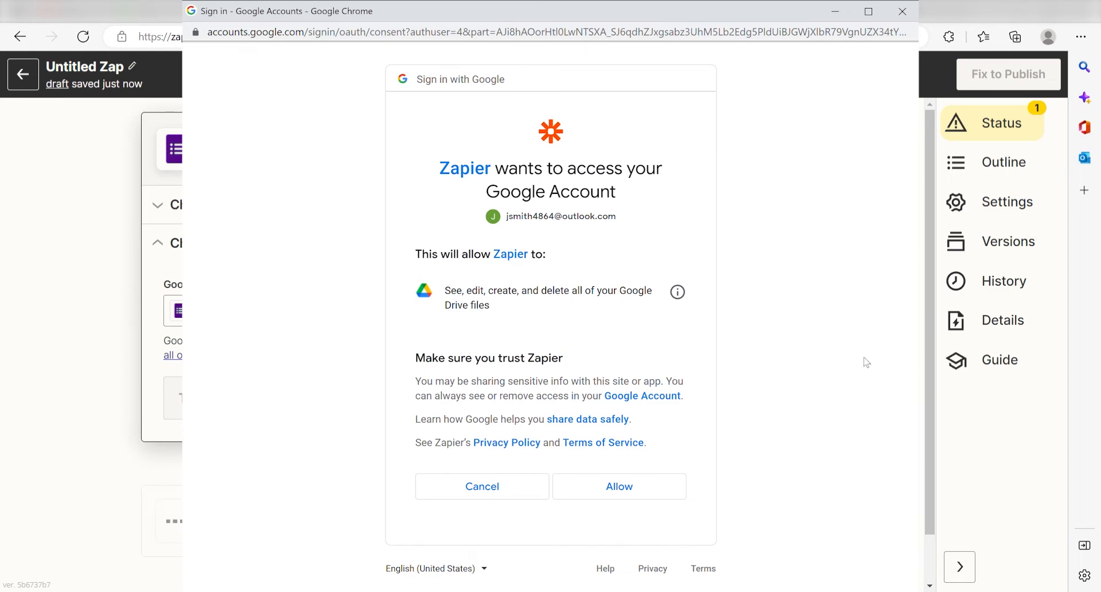
click(620, 487)
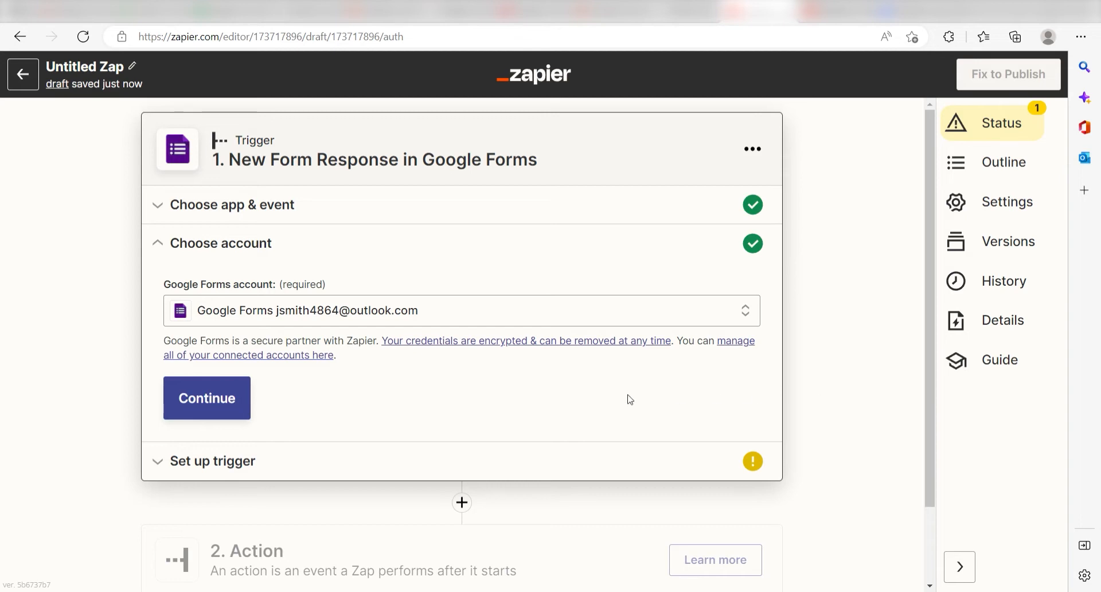
click(239, 398)
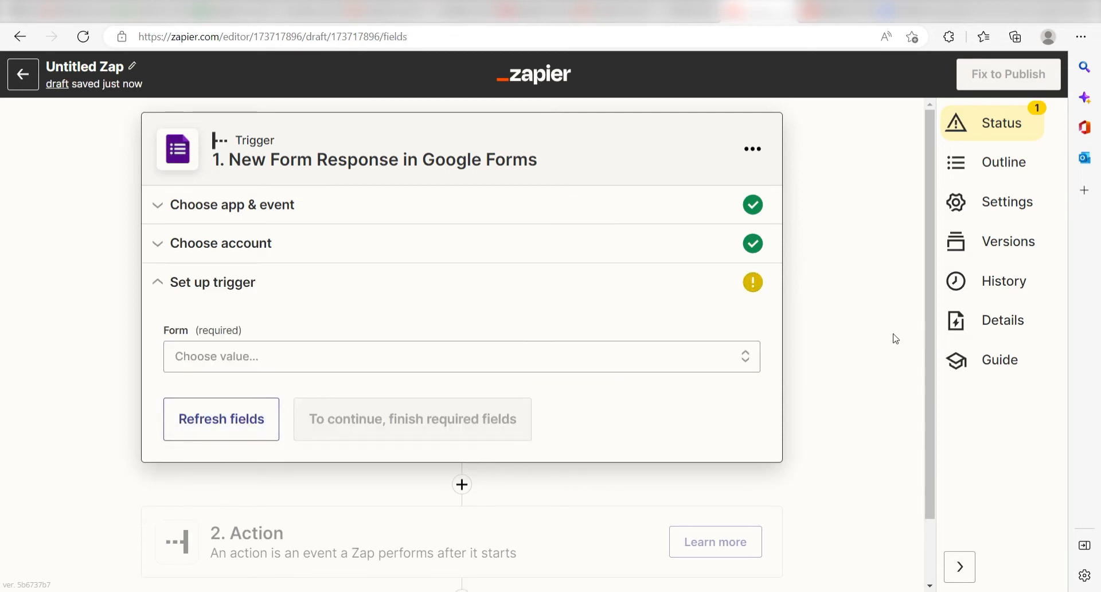
Step: Set the trigger's form to Zapier Overview Survey, then test the trigger and accept the sample response
click(738, 361)
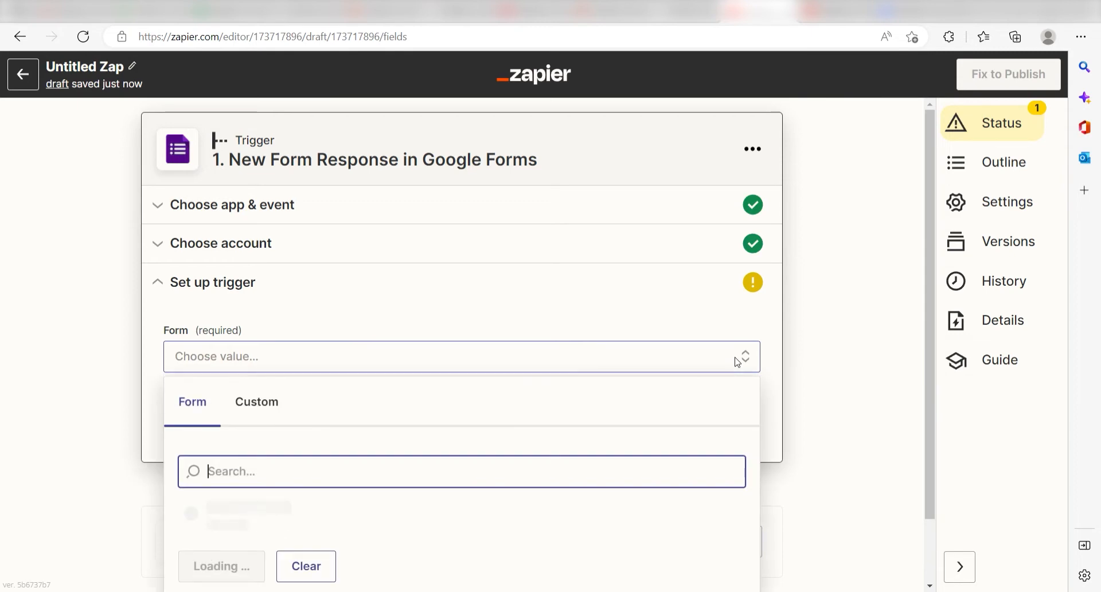
click(578, 526)
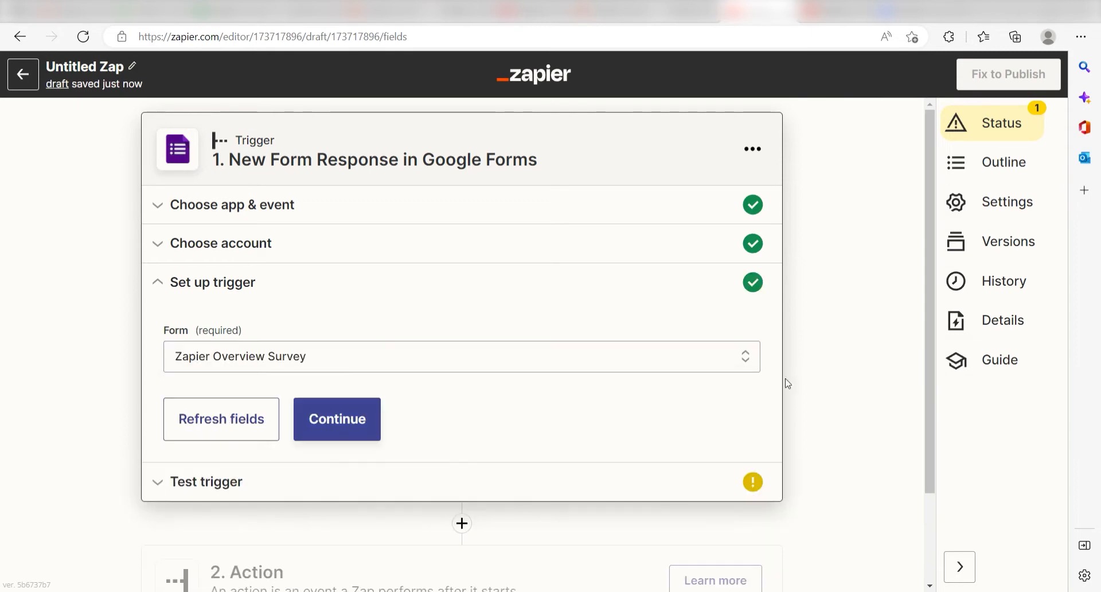
click(385, 418)
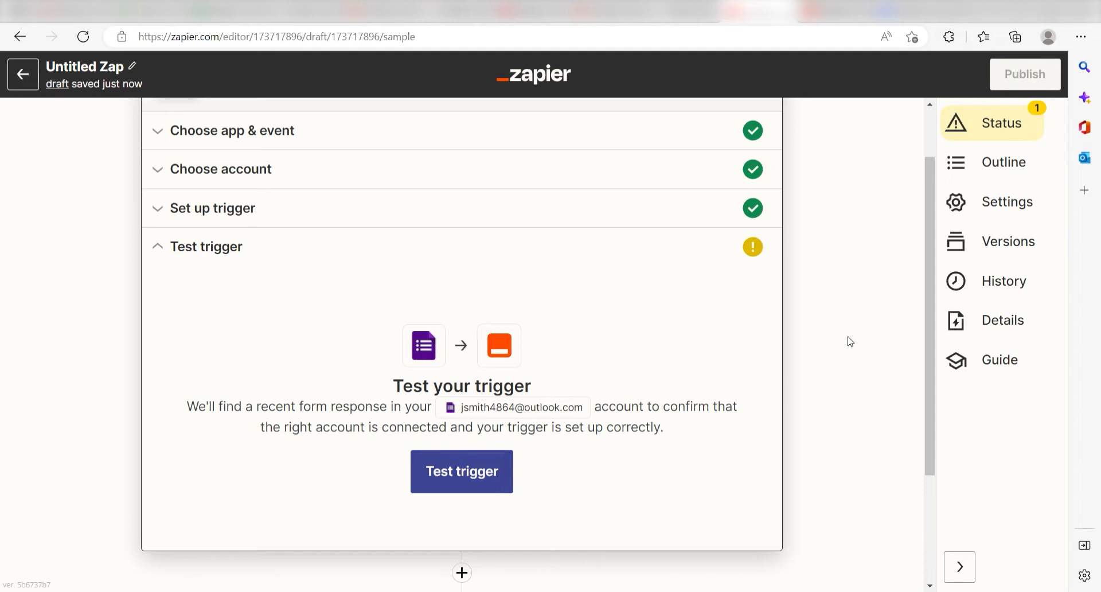
click(502, 464)
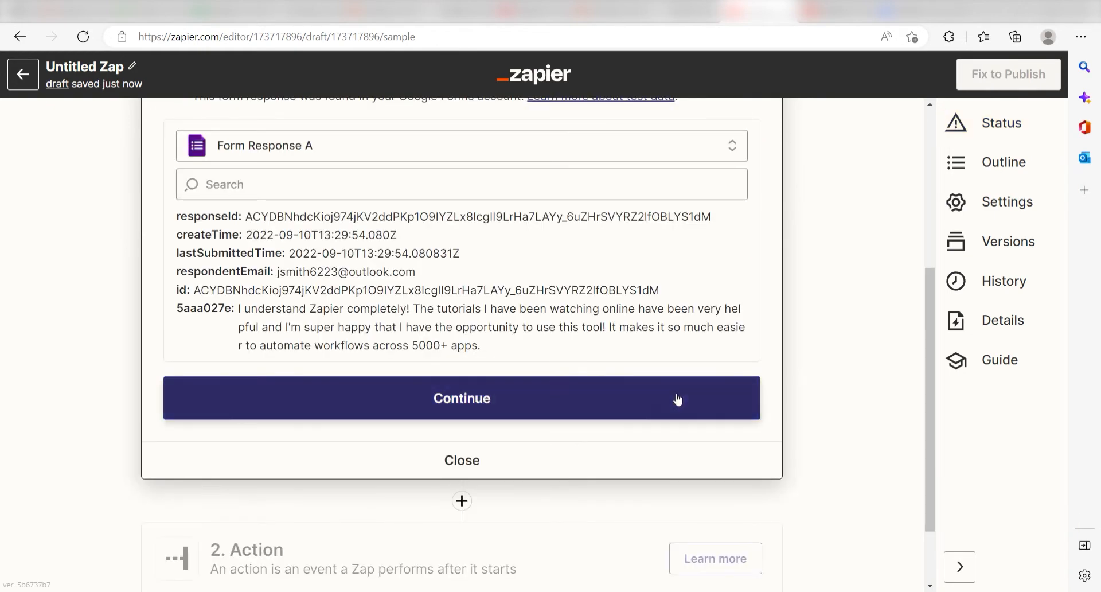
click(636, 401)
Step: Add the built-in Format tool as the second step with Date / Time as its event
scroll(863, 339, down, 1)
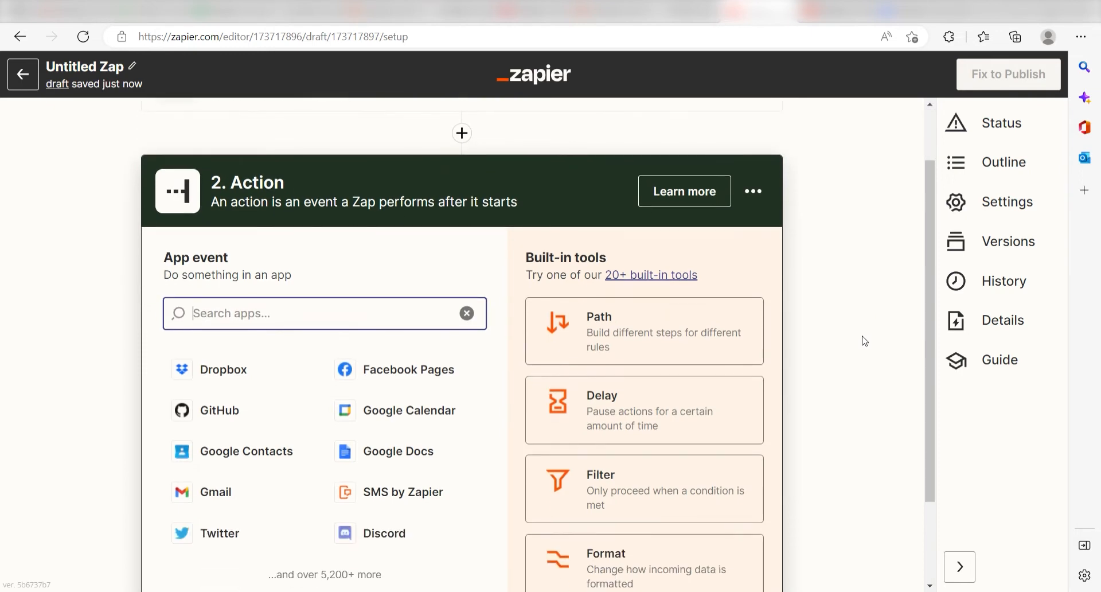
scroll(935, 271, down, 1)
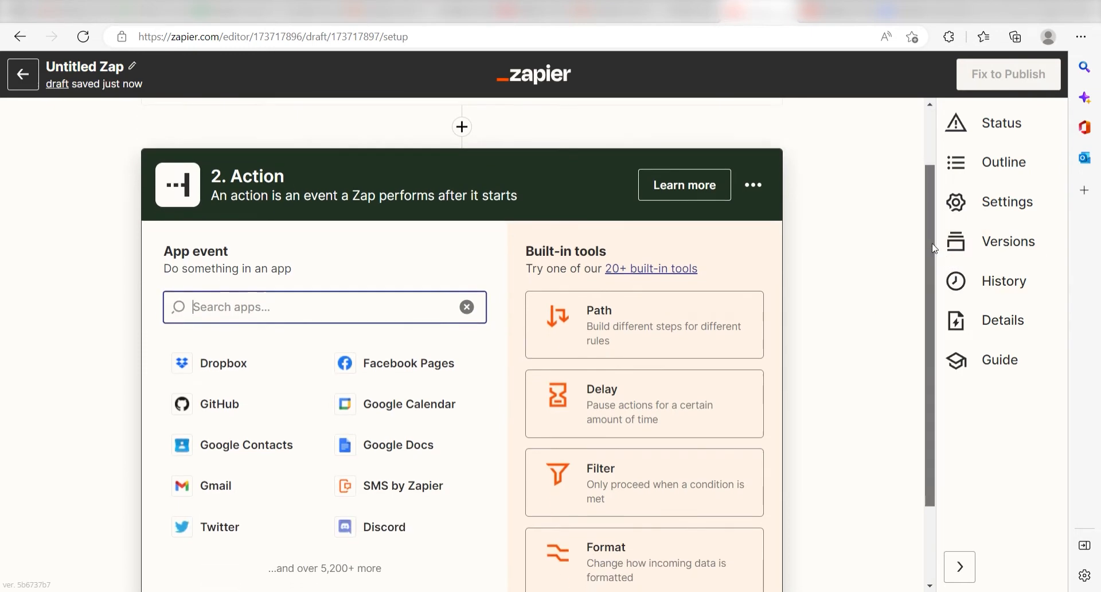
drag(933, 267, 932, 274)
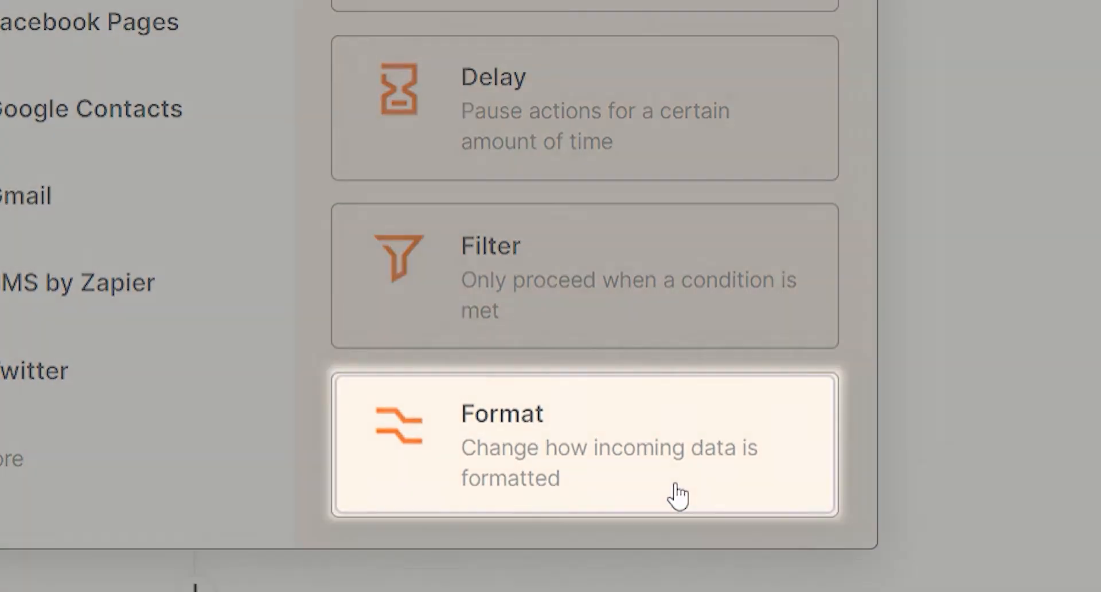
click(673, 496)
click(751, 408)
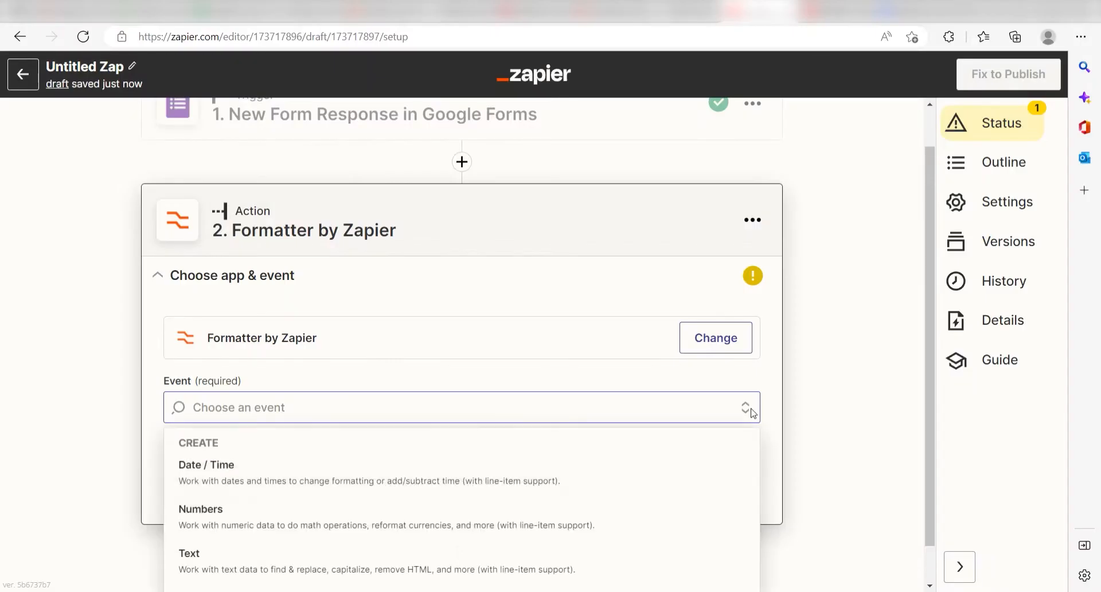
click(644, 467)
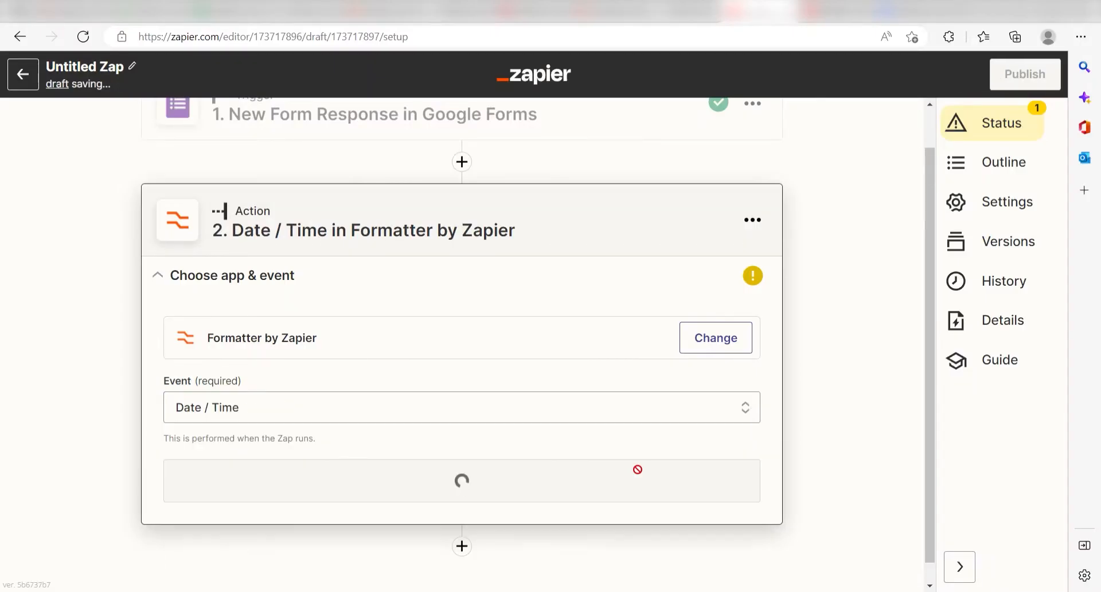
click(628, 481)
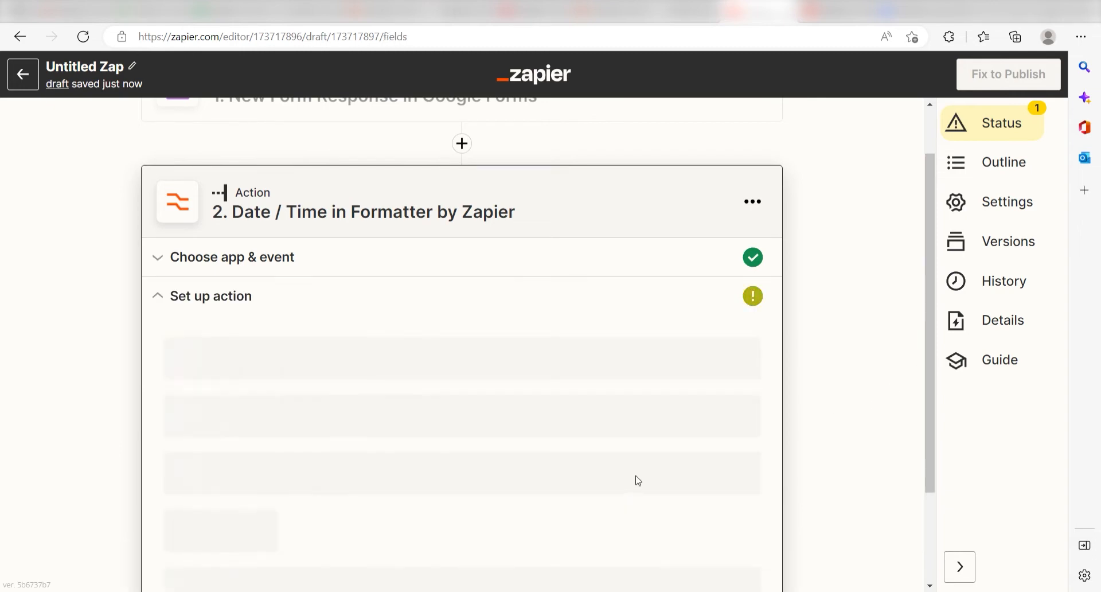
Step: Set the date transform to Format and insert the form response's Last Submitted Time as the input
click(744, 396)
scroll(796, 277, down, 3)
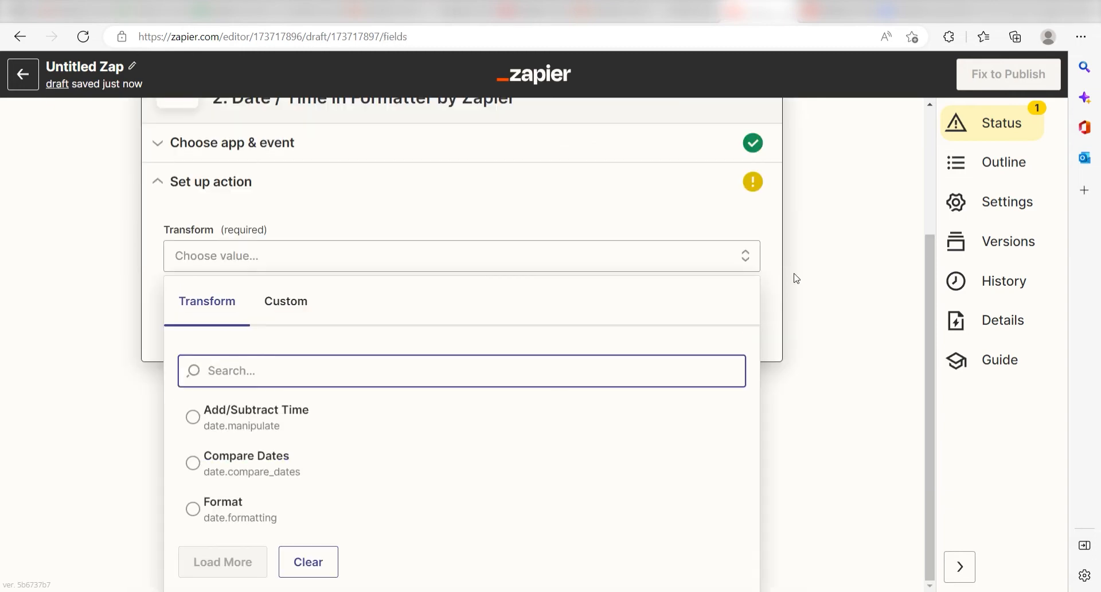
click(380, 513)
scroll(928, 259, down, 3)
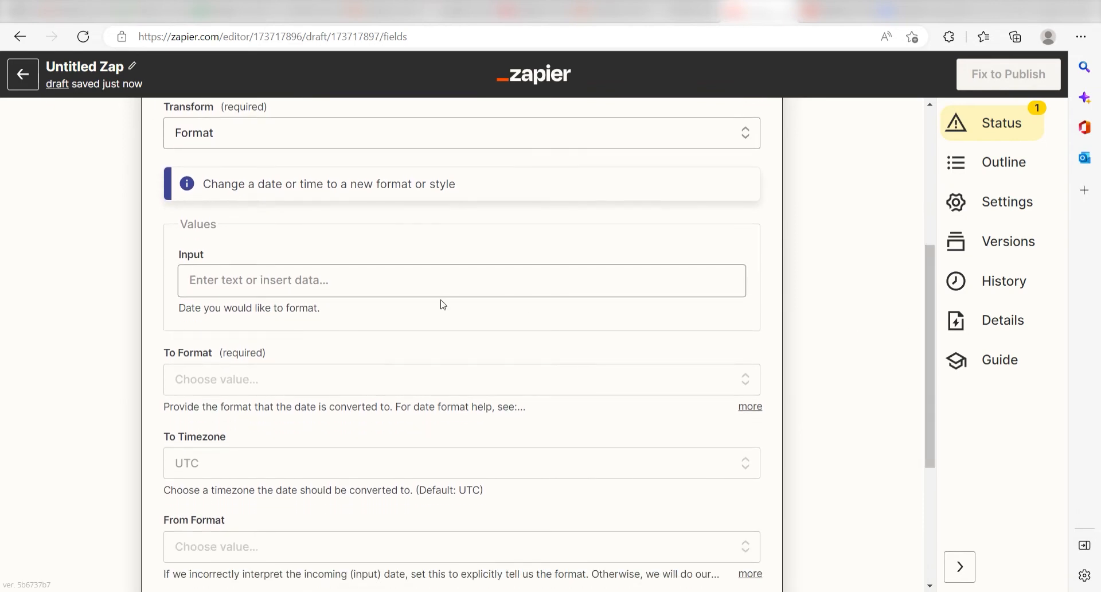
click(412, 291)
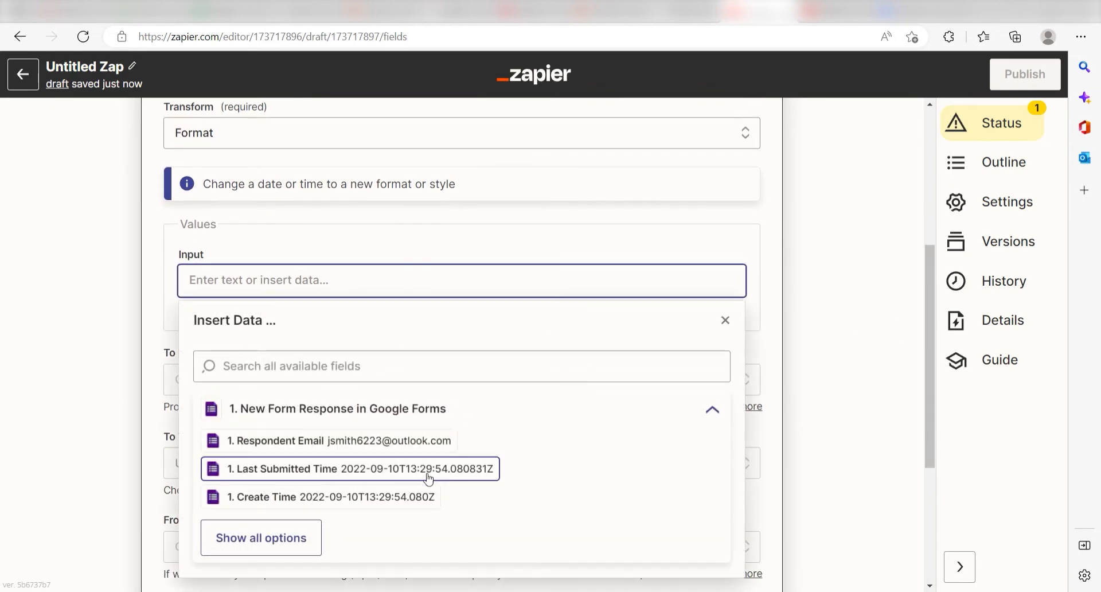
click(429, 479)
Step: Set the output format to MMM DD YYYY and the target timezone to US/Eastern, and test the formatter action
scroll(931, 308, down, 3)
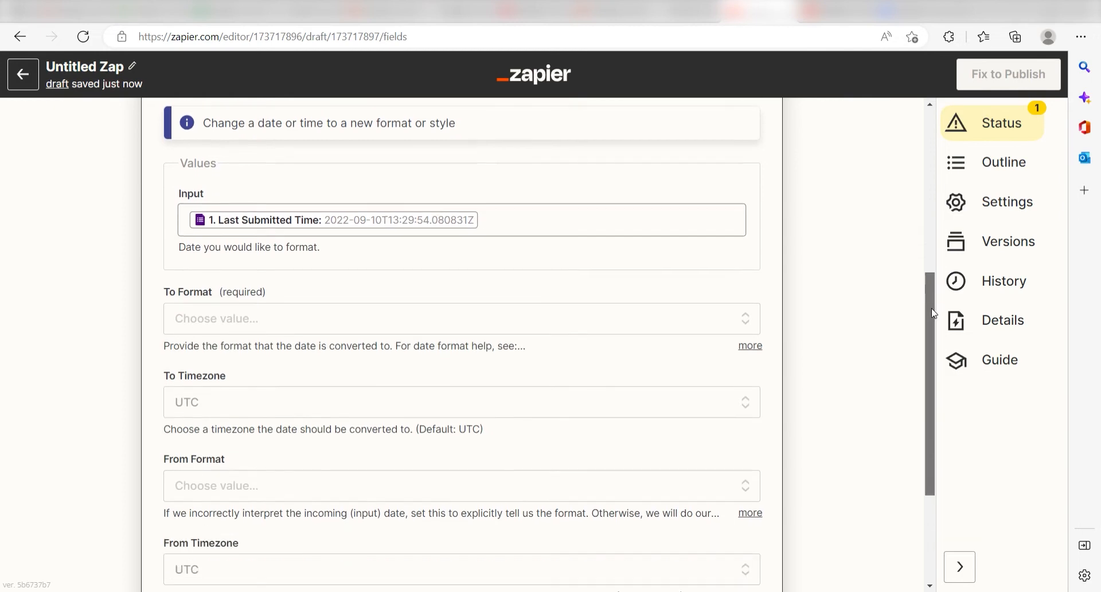
scroll(745, 246, down, 1)
click(735, 216)
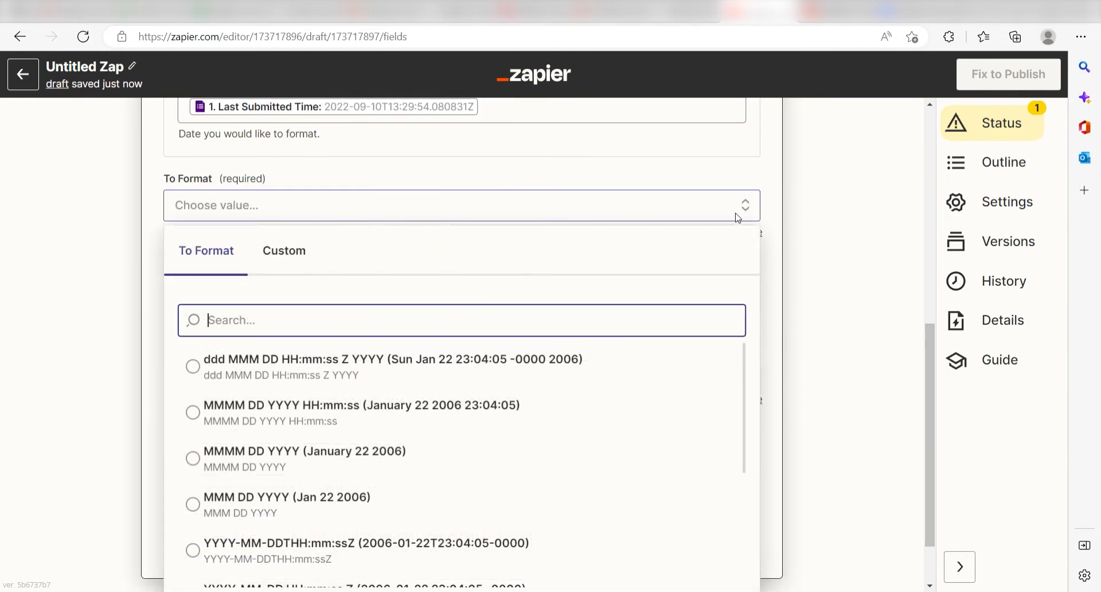
click(383, 505)
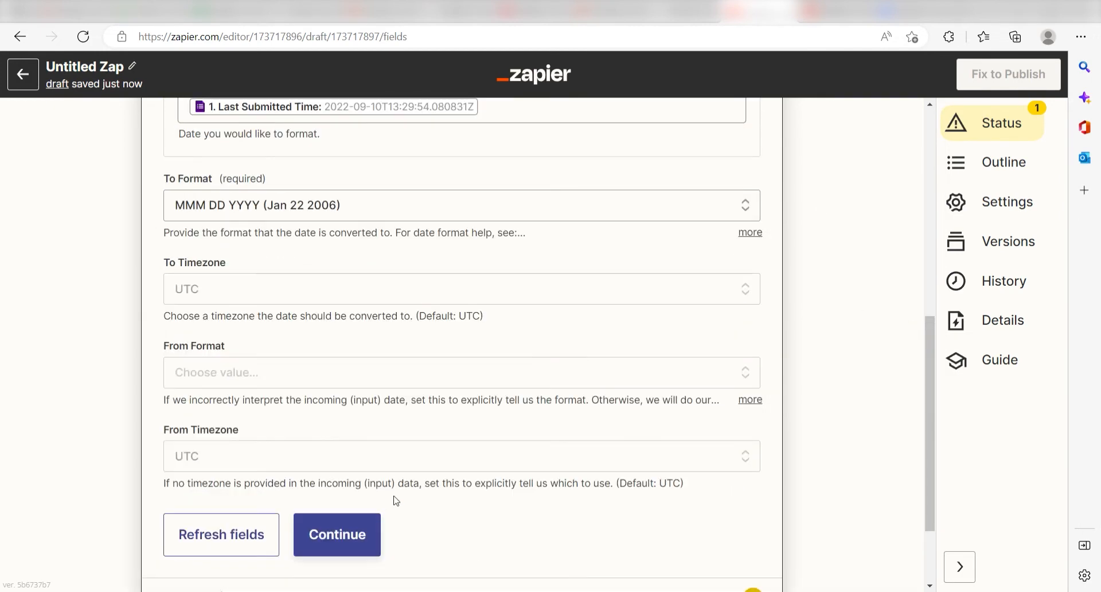
scroll(799, 344, down, 2)
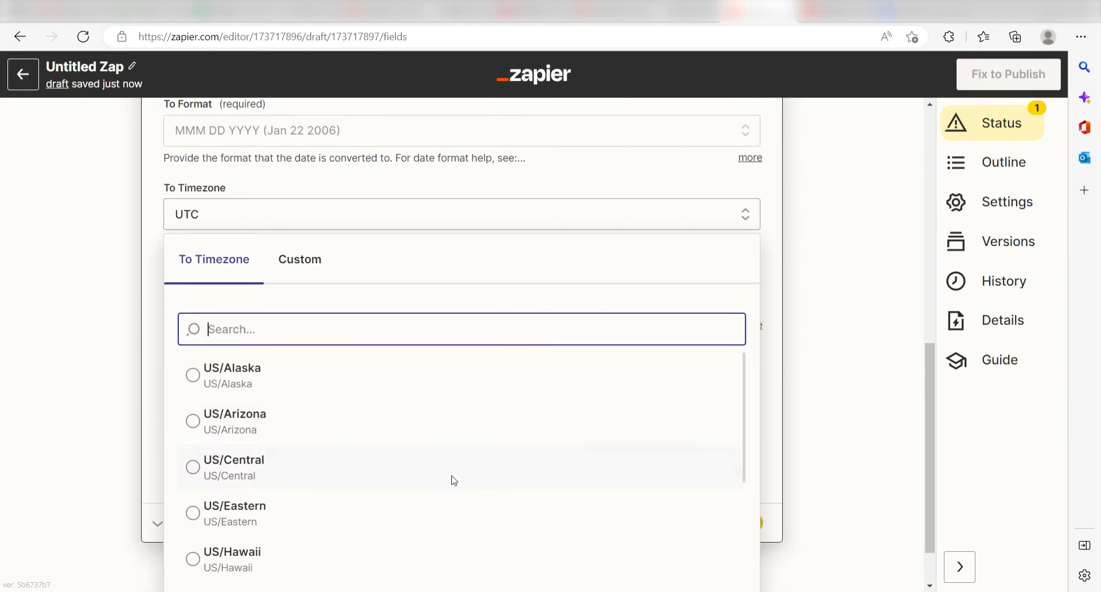
click(319, 533)
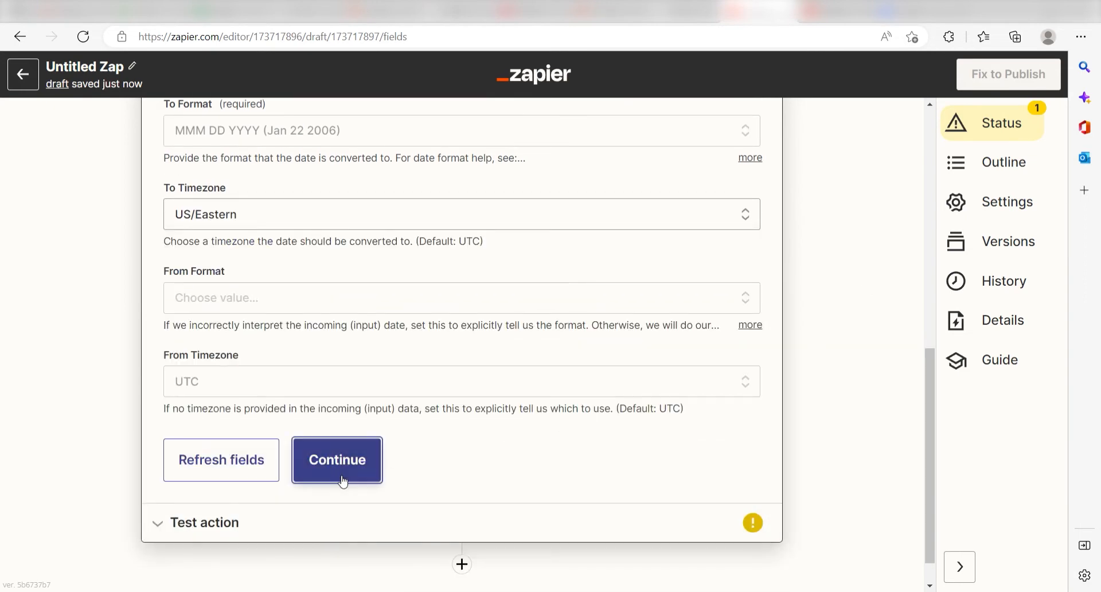
click(342, 481)
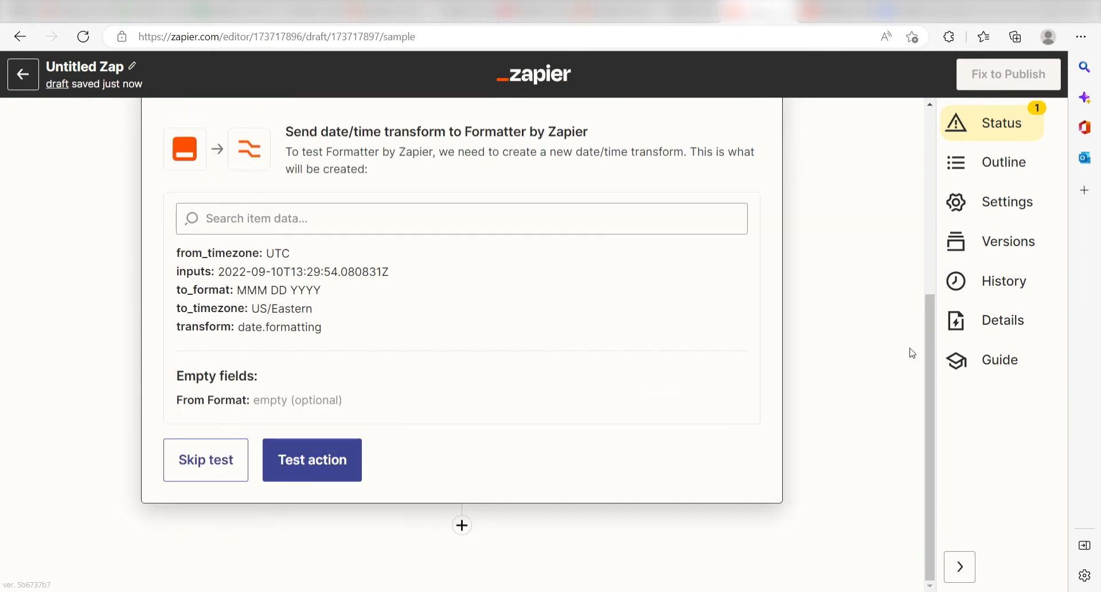
click(338, 480)
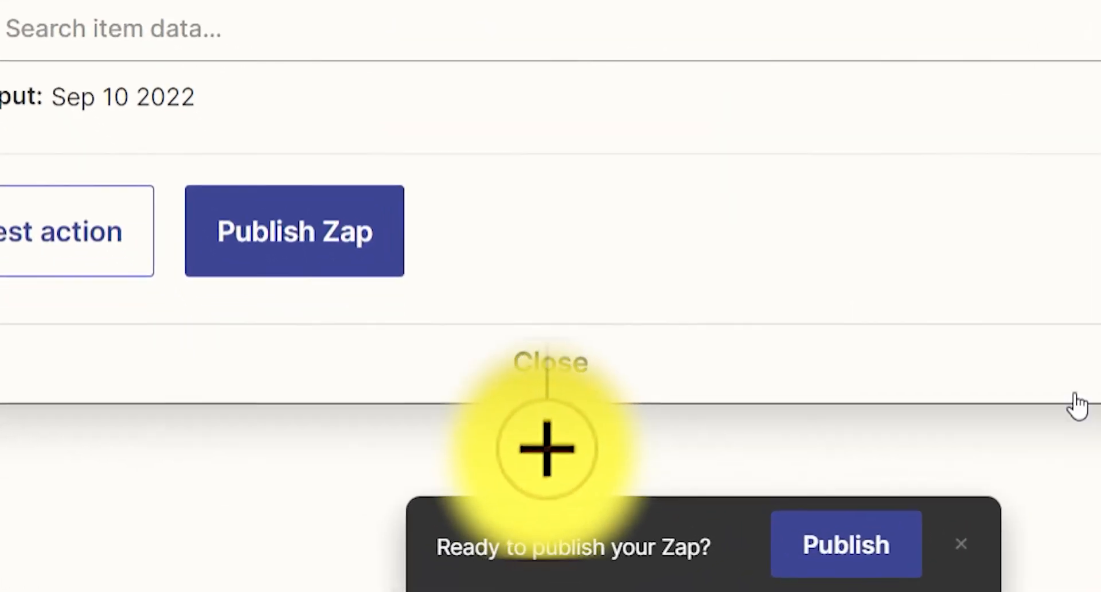
Step: Add a third step after the formatter using Notion with the Create Database Item event
click(559, 453)
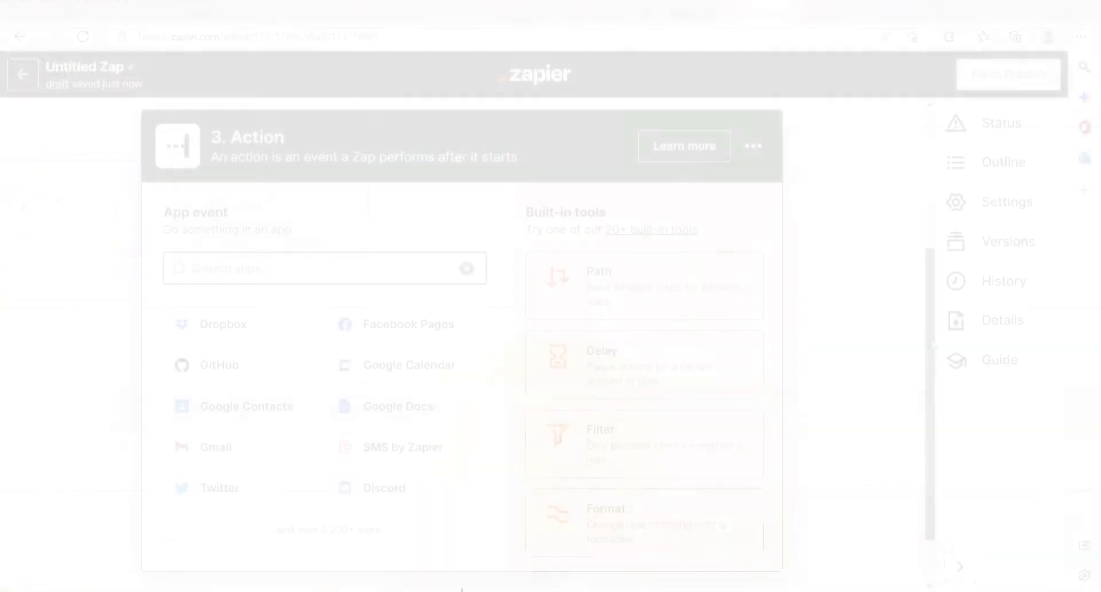
text(notion)
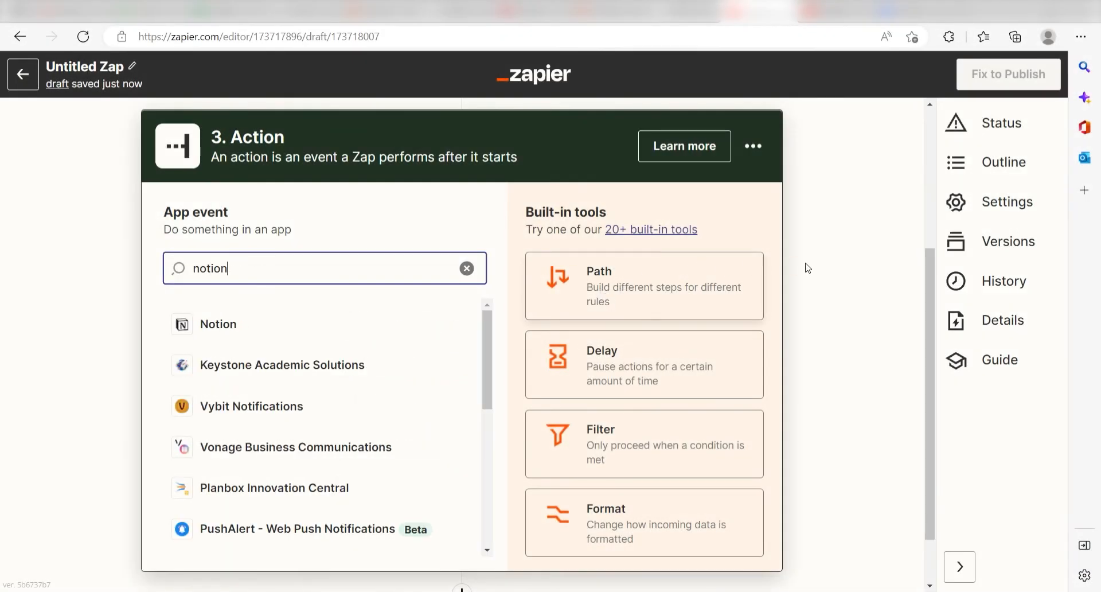
click(298, 322)
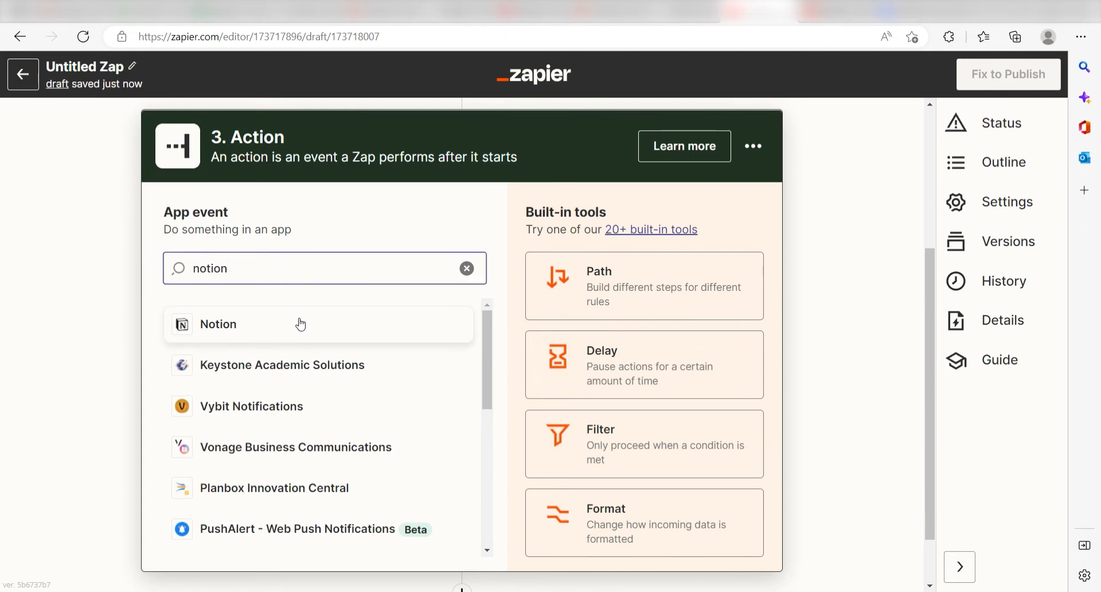
click(733, 421)
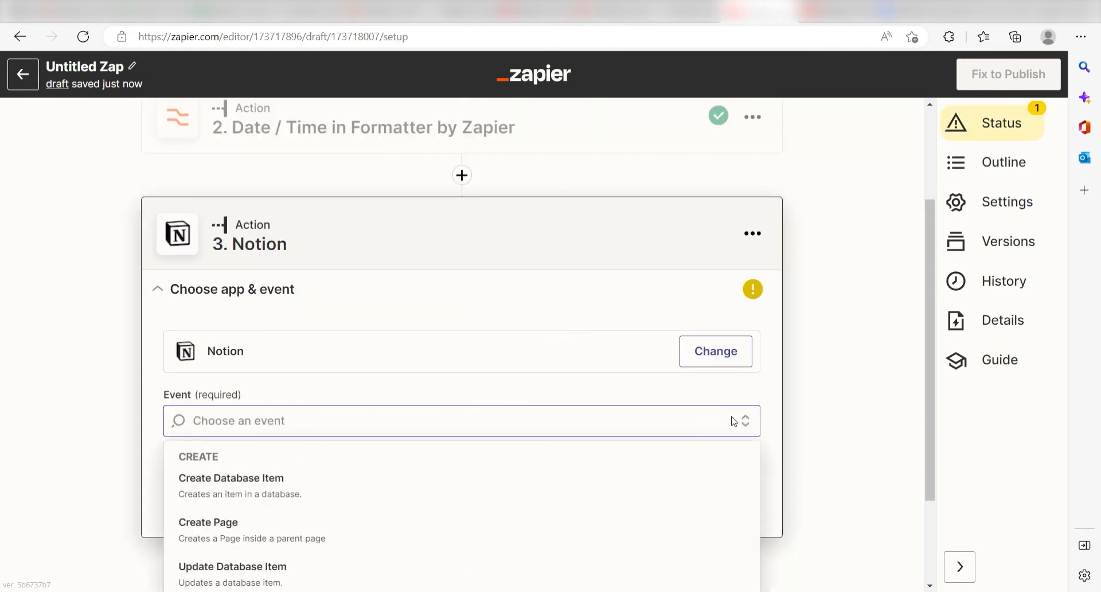
click(588, 417)
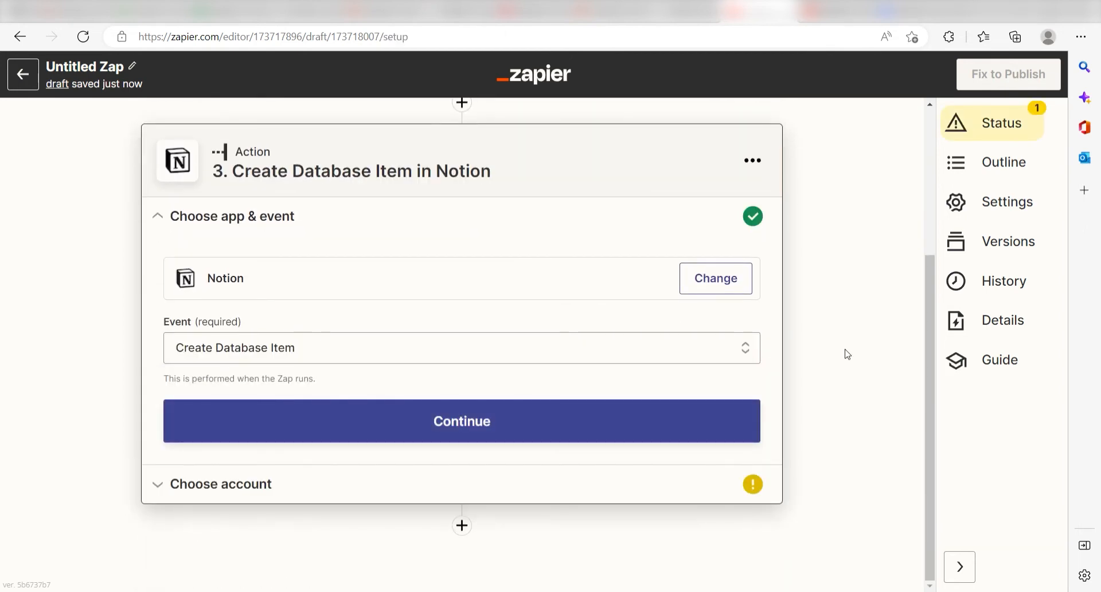
click(665, 415)
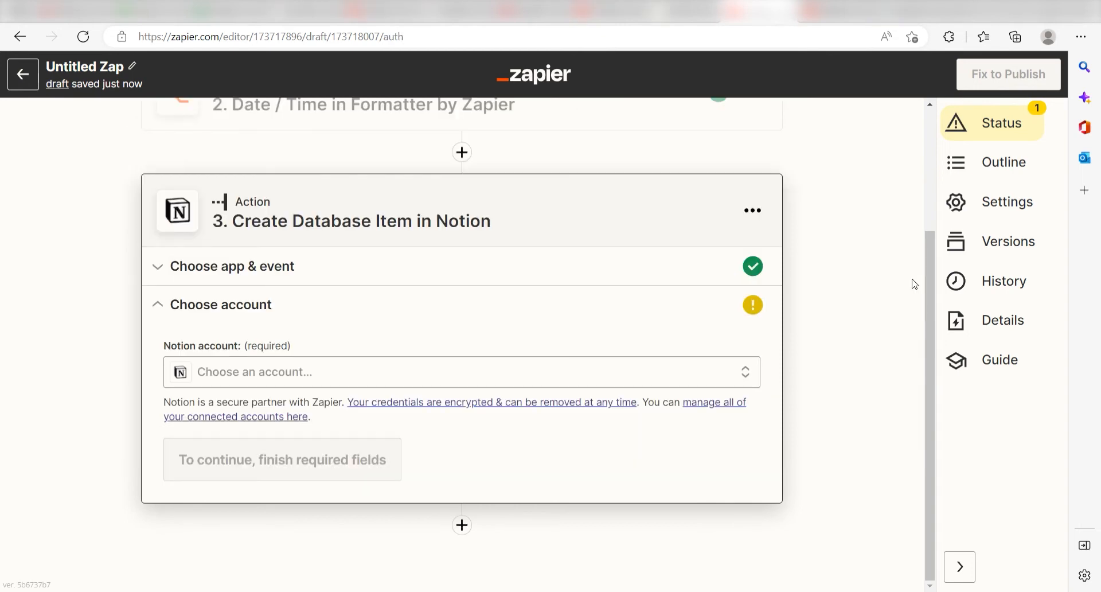
Step: Connect the Notion account to the action, allowing Zapier access to the selected workspace pages
click(746, 371)
click(649, 446)
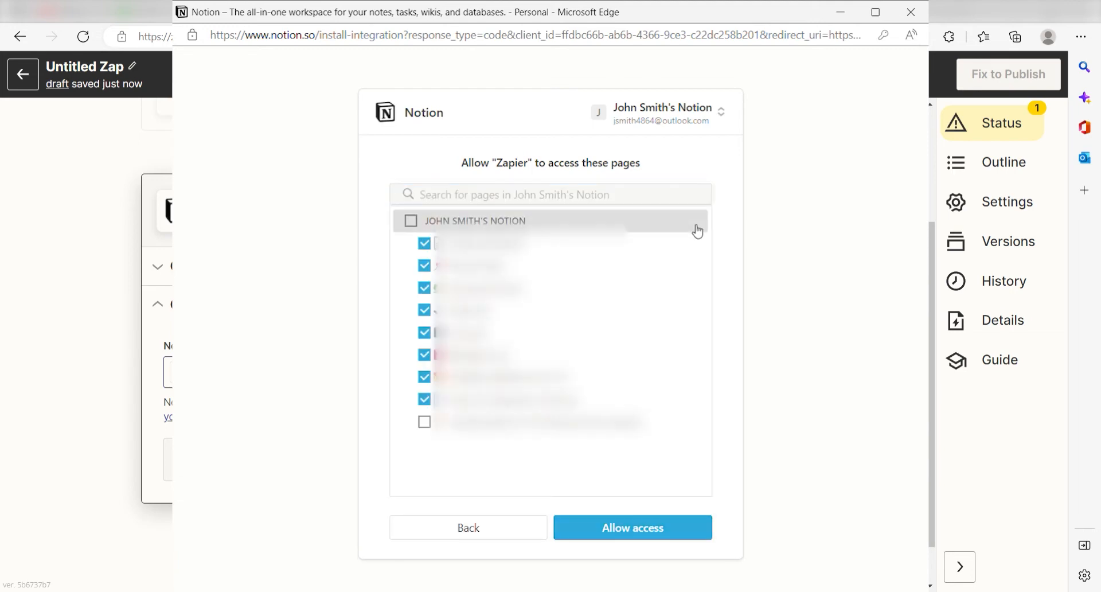
click(622, 528)
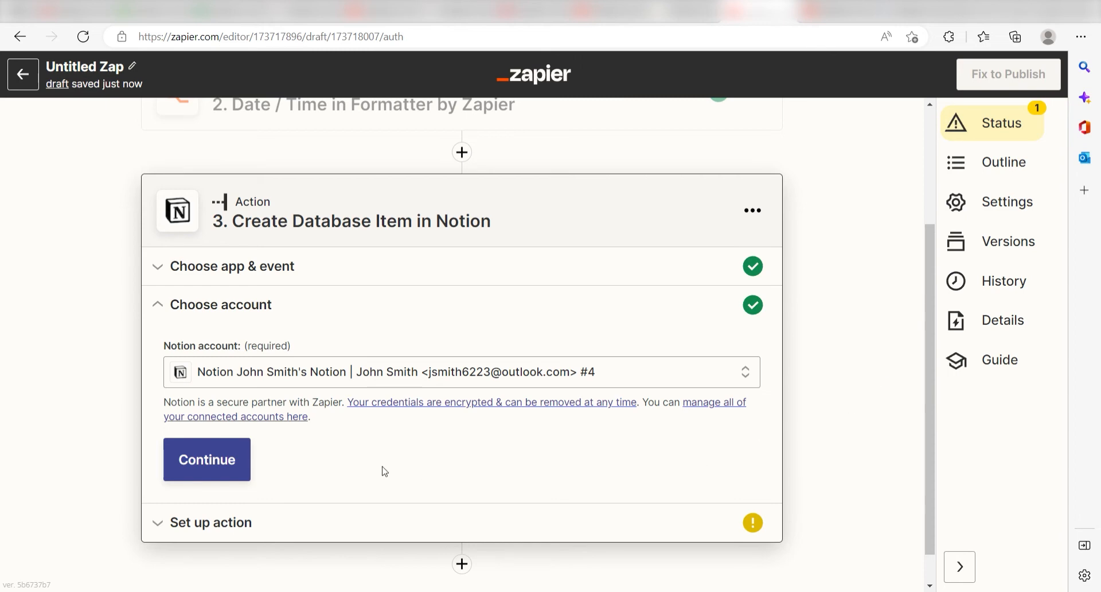
Step: Continue to the Notion action setup and select Zapier Survey Results as the target database
click(233, 461)
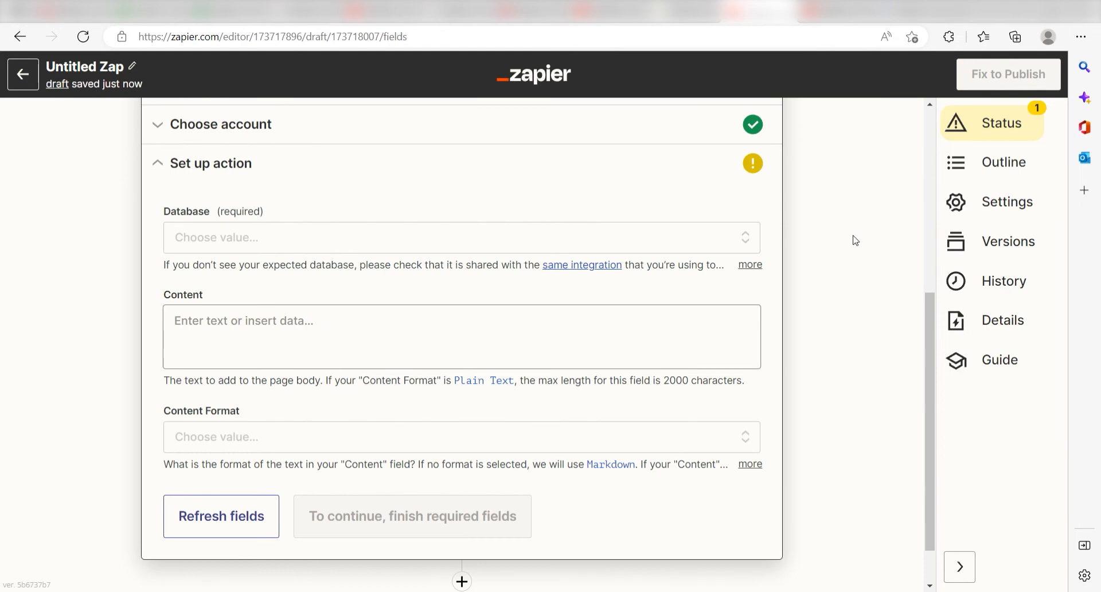
click(654, 239)
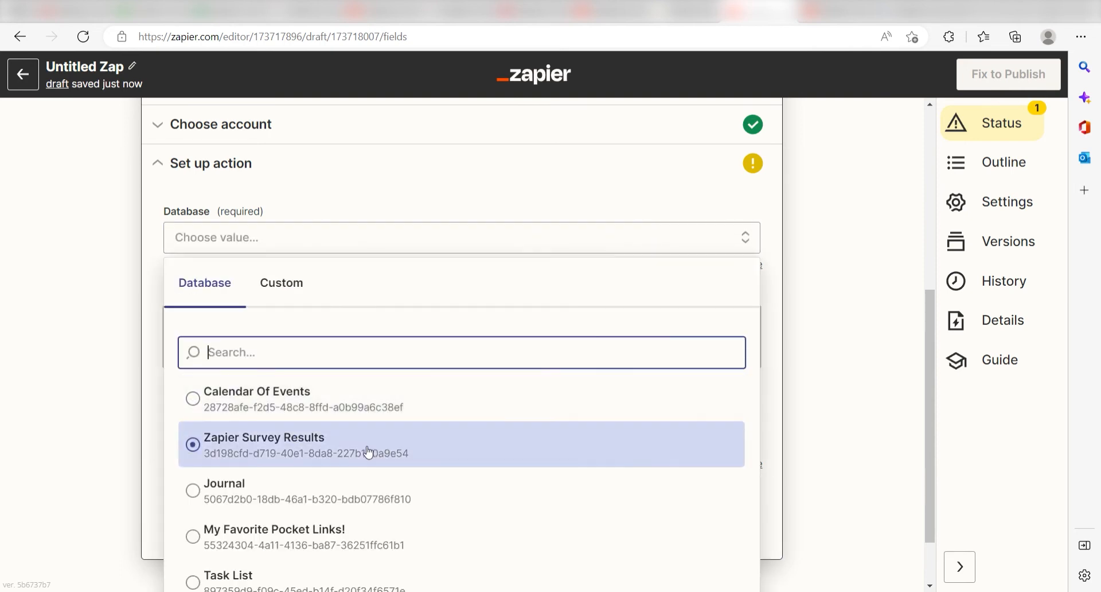
click(368, 452)
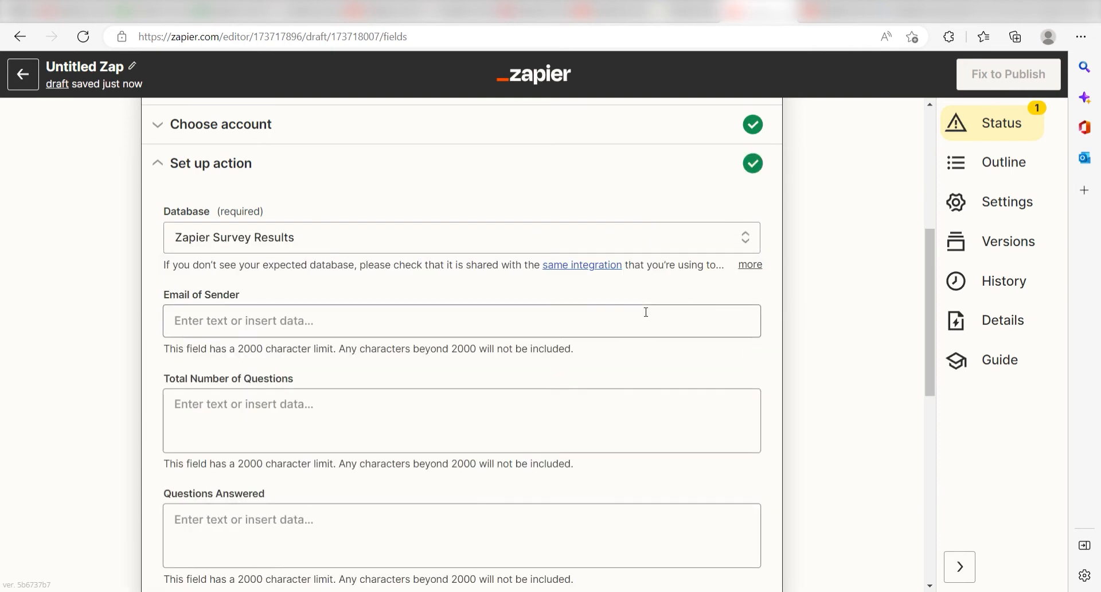
Step: Map the Email of Sender field to Respondent Email from the Google Forms response
scroll(640, 277, down, 2)
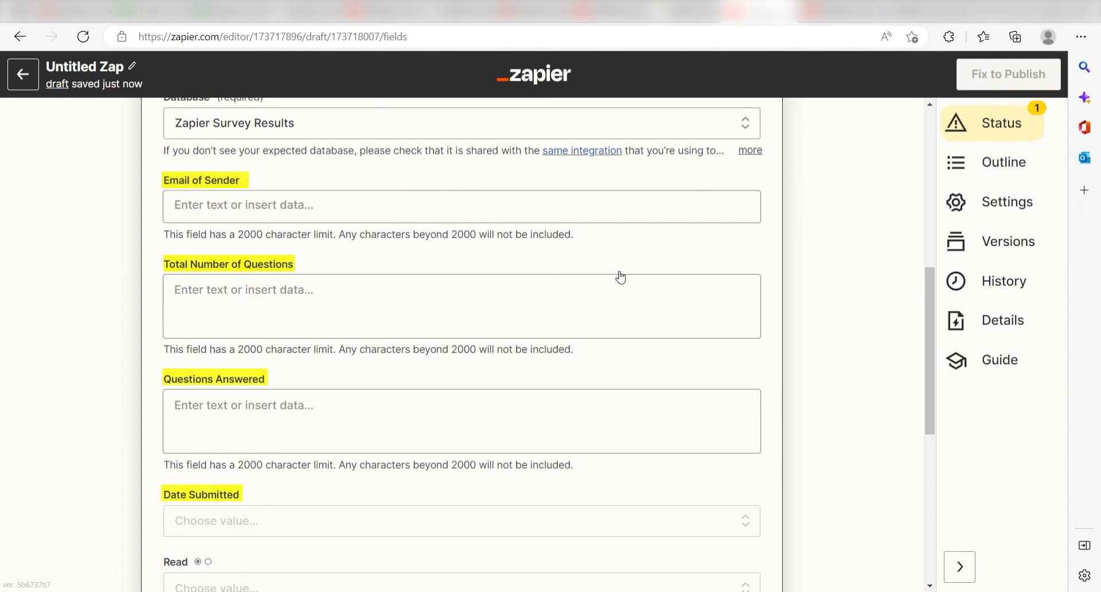
scroll(613, 287, up, 2)
click(487, 330)
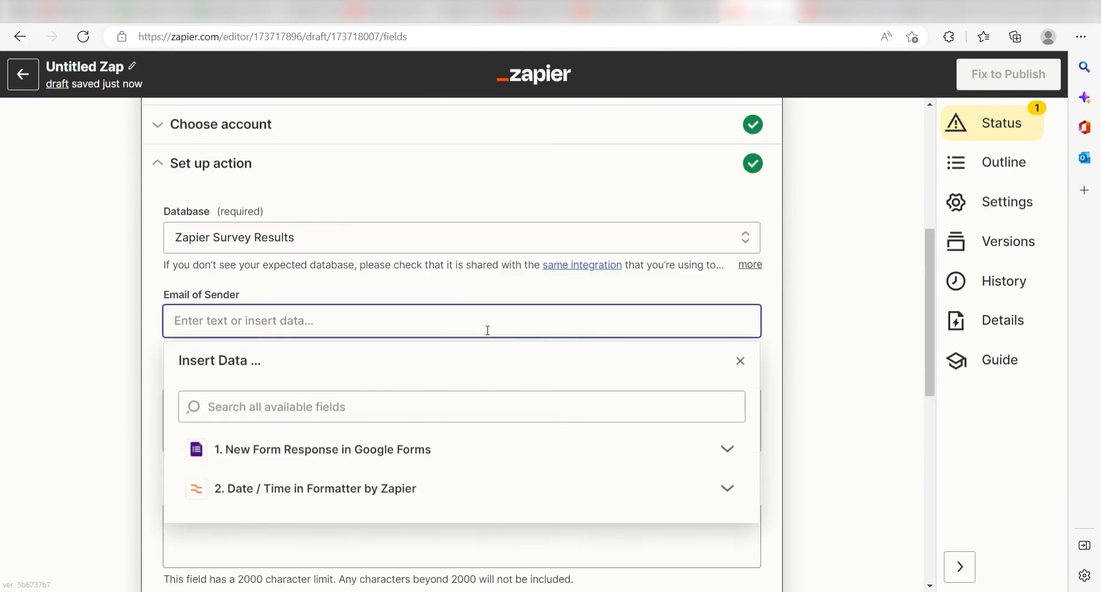
click(455, 453)
click(369, 484)
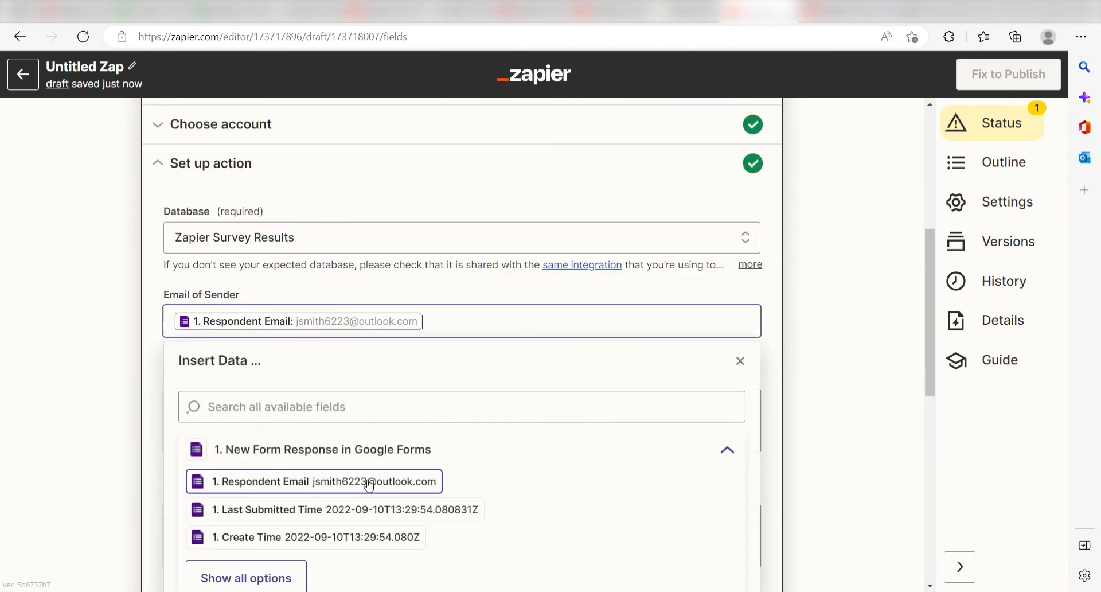
Step: Map the Total Number of Questions field to Max Possible Score from the full list of Google Forms response data
scroll(931, 309, down, 2)
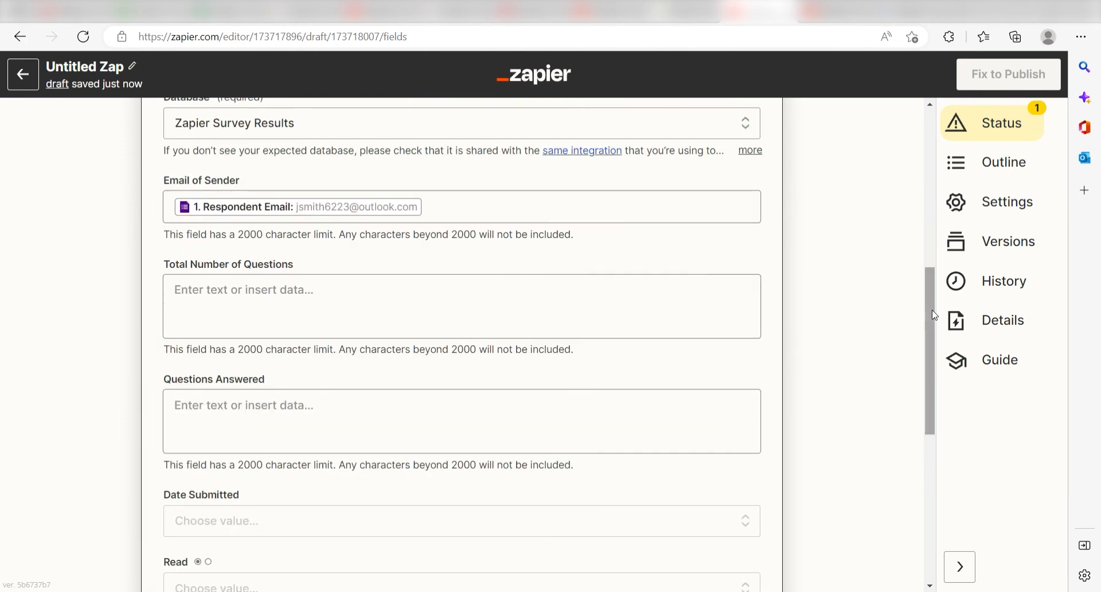
click(665, 274)
click(269, 559)
scroll(344, 491, down, 2)
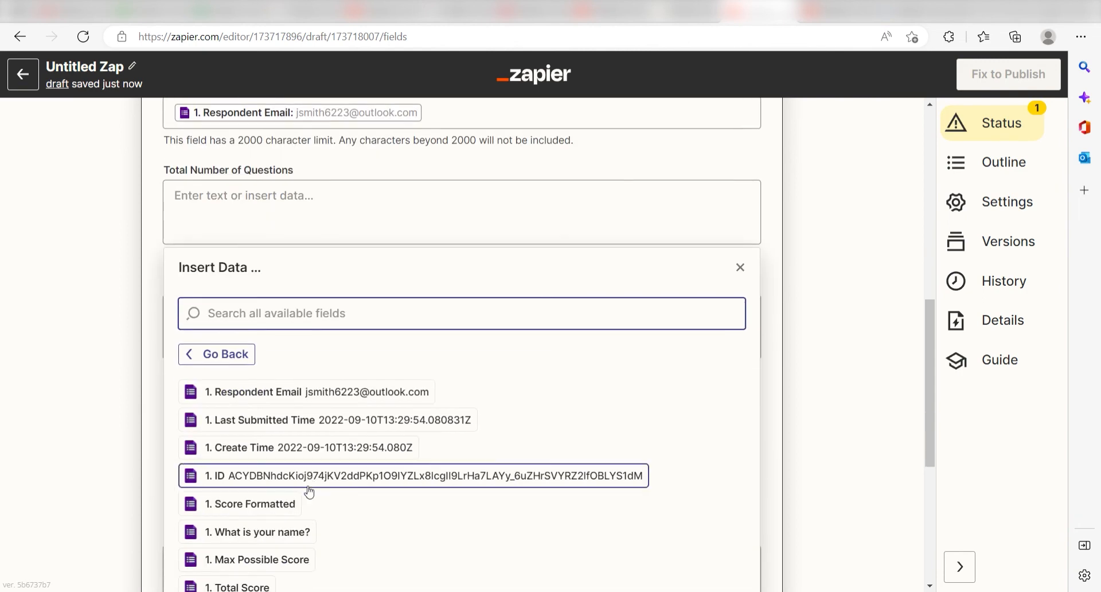
click(277, 559)
click(827, 308)
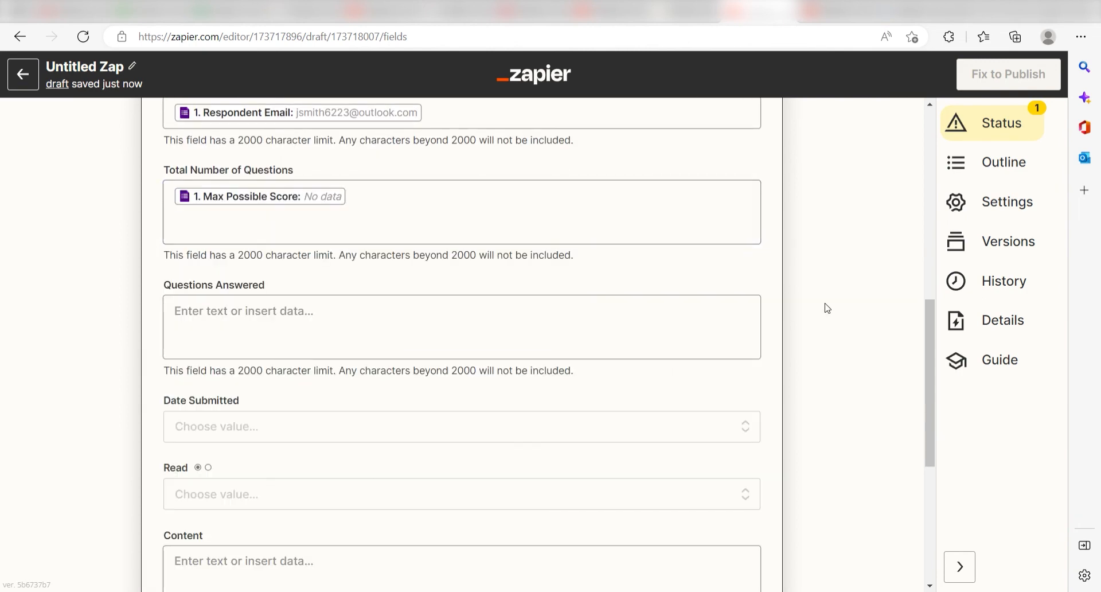
Step: Map the Questions Answered field to Total Score from the form response
click(688, 332)
click(327, 482)
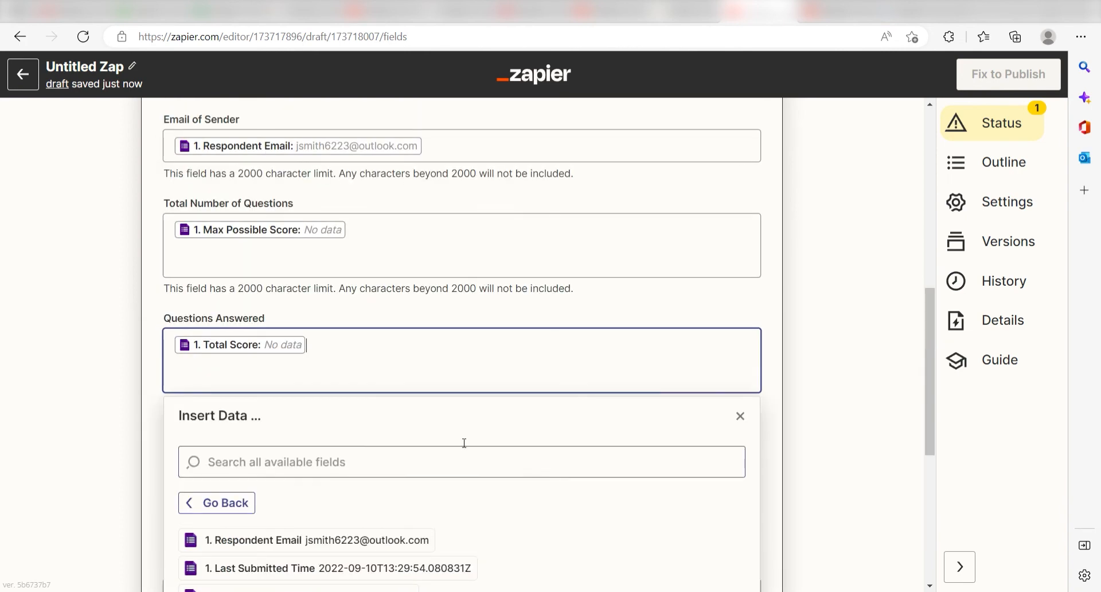
click(840, 352)
Step: Map Date Submitted to the formatter step's Output as a custom value, and test the Notion action
scroll(841, 351, down, 4)
click(297, 236)
click(315, 284)
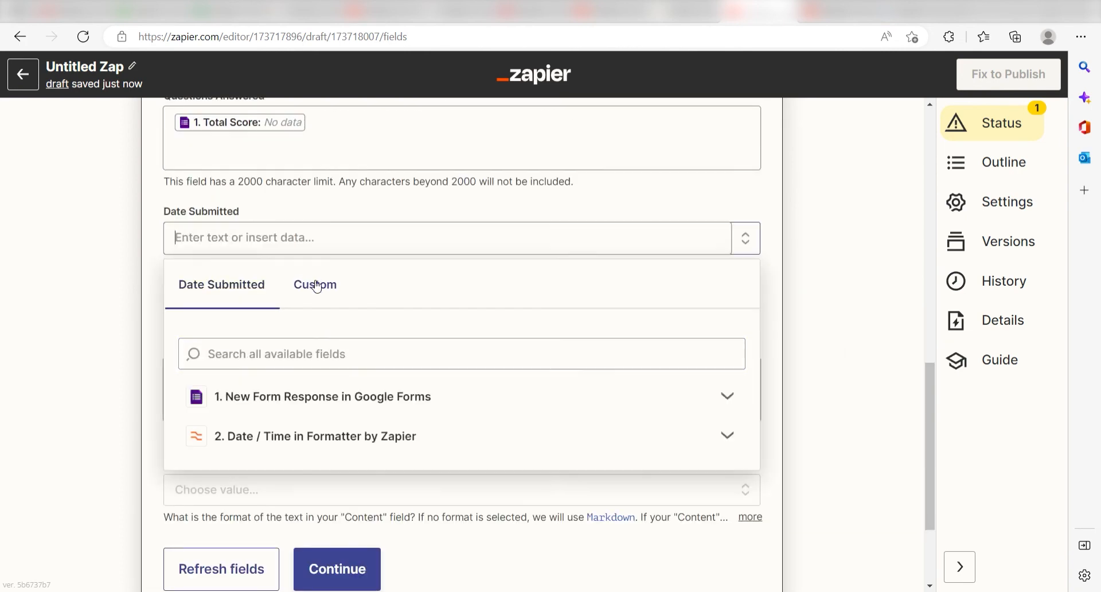
click(495, 442)
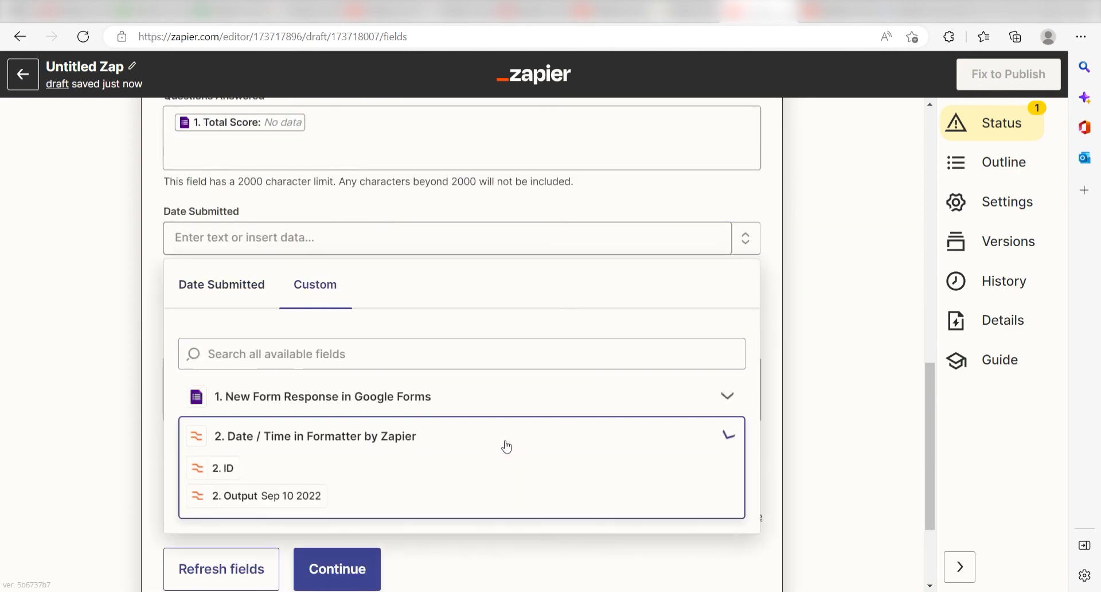
click(312, 496)
click(347, 535)
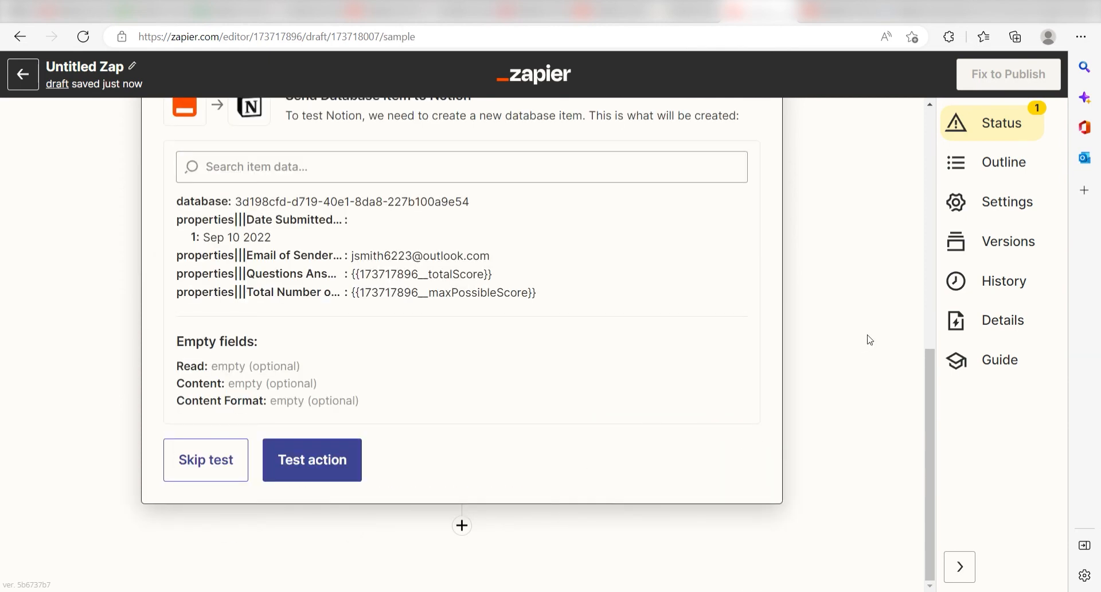
click(347, 458)
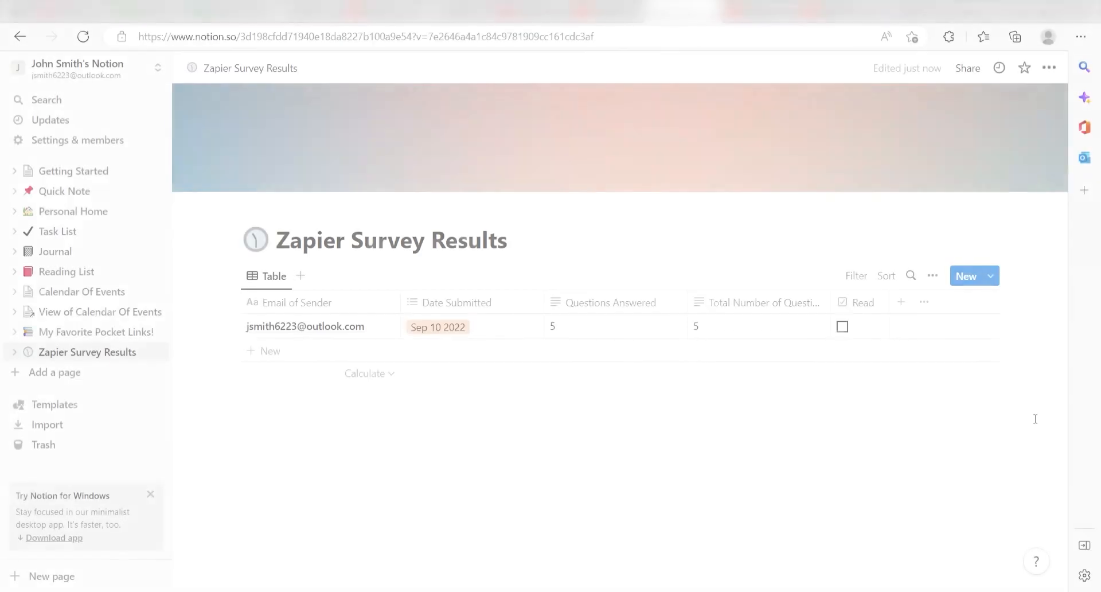